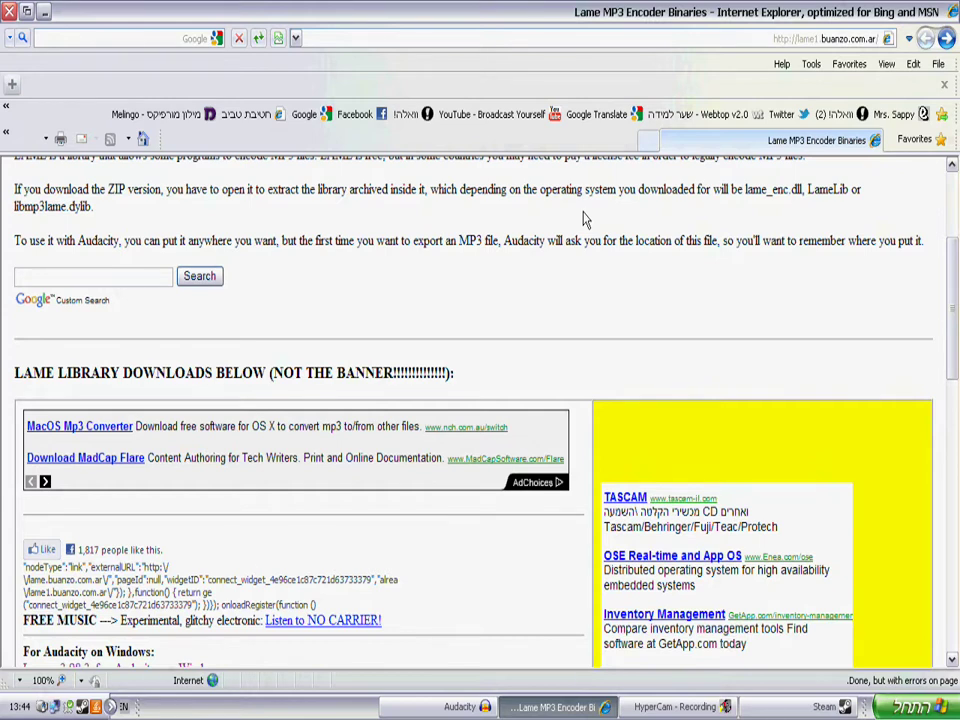
# Start an MP3 export of the recording from Audacity's File menu, entering a file name and saving.
pyautogui.click(462, 706)
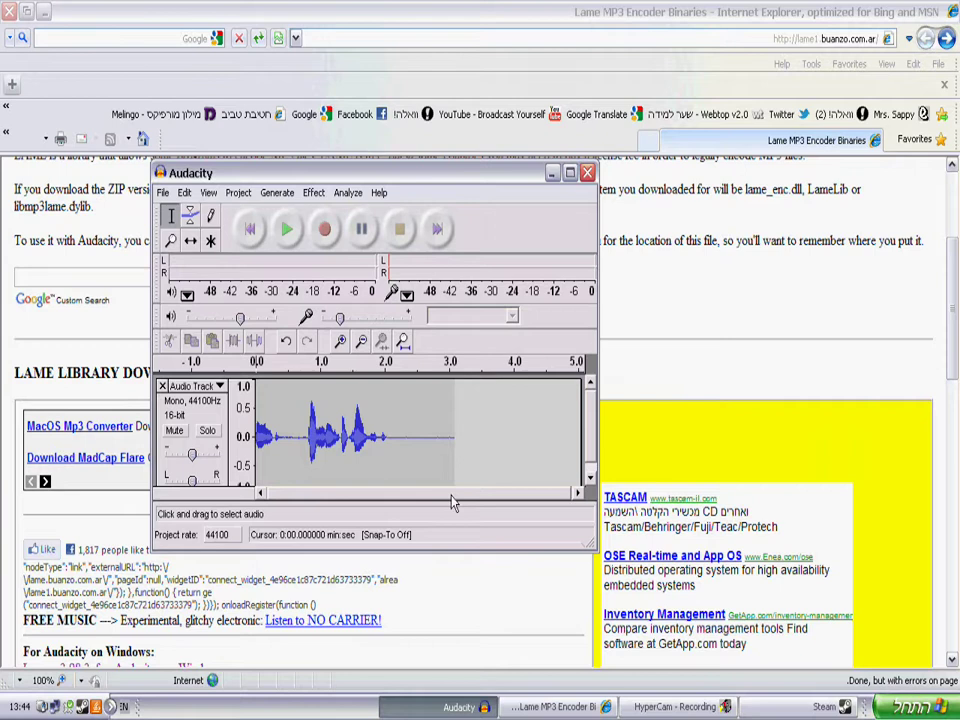
pyautogui.click(163, 192)
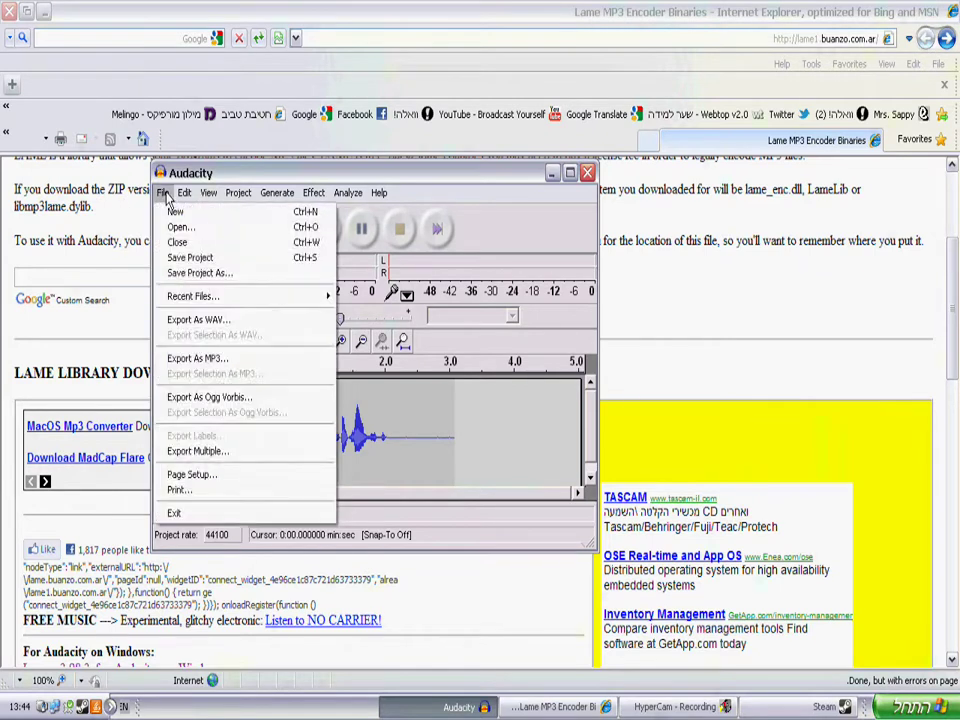
pyautogui.click(219, 364)
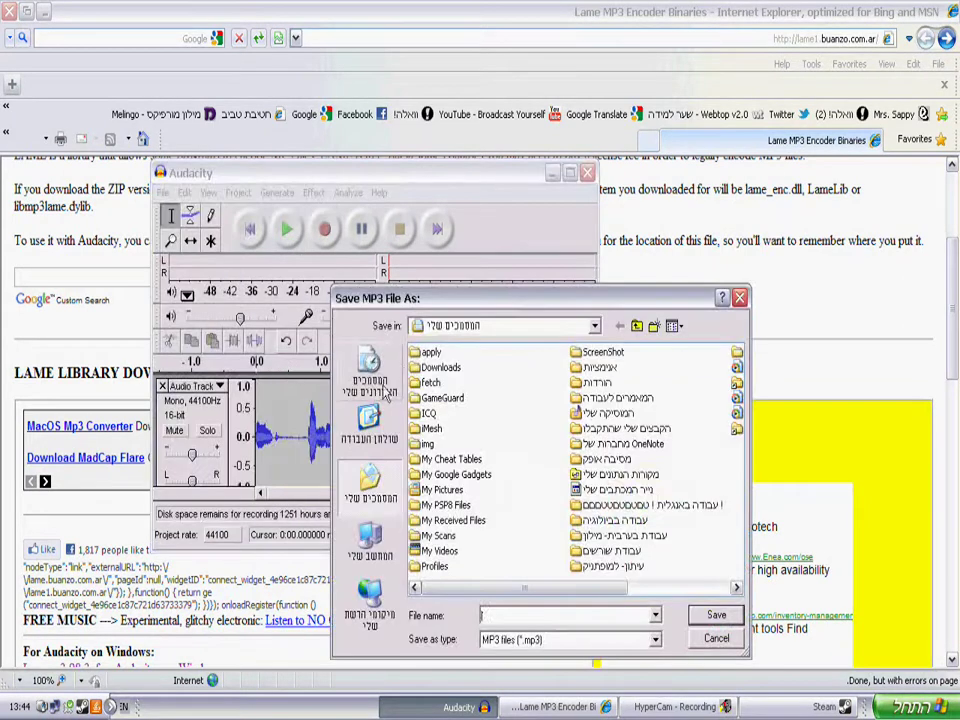
pyautogui.write('lff')
pyautogui.click(718, 616)
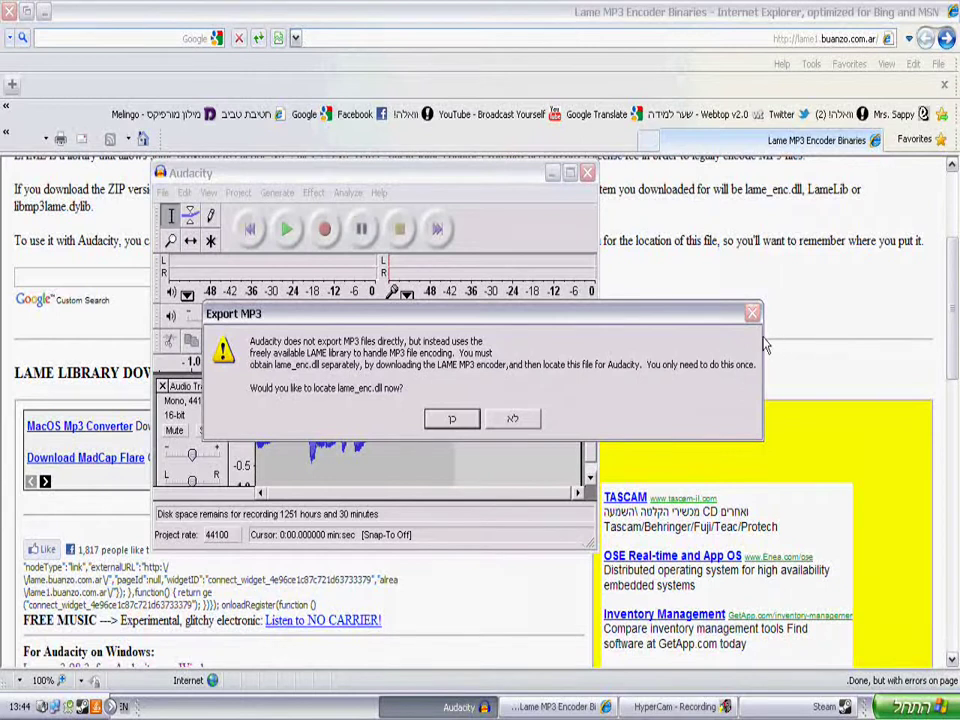
# Decline locating lame_enc.dll and scroll the LAME download page to the ZIP option.
pyautogui.click(512, 419)
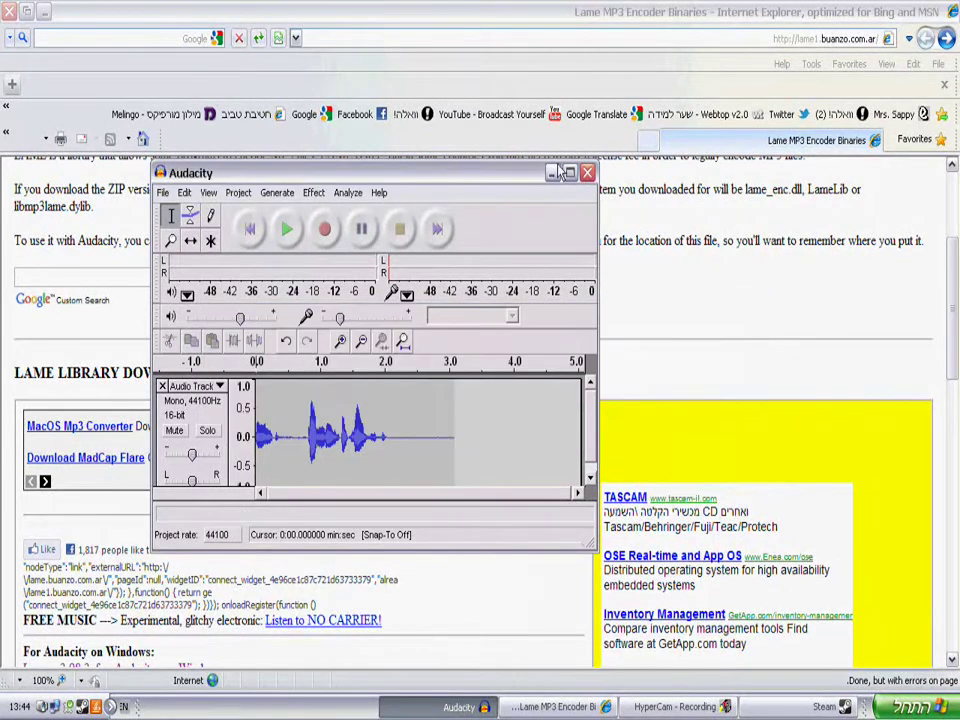
pyautogui.click(110, 255)
pyautogui.scroll(-5, 452, 480)
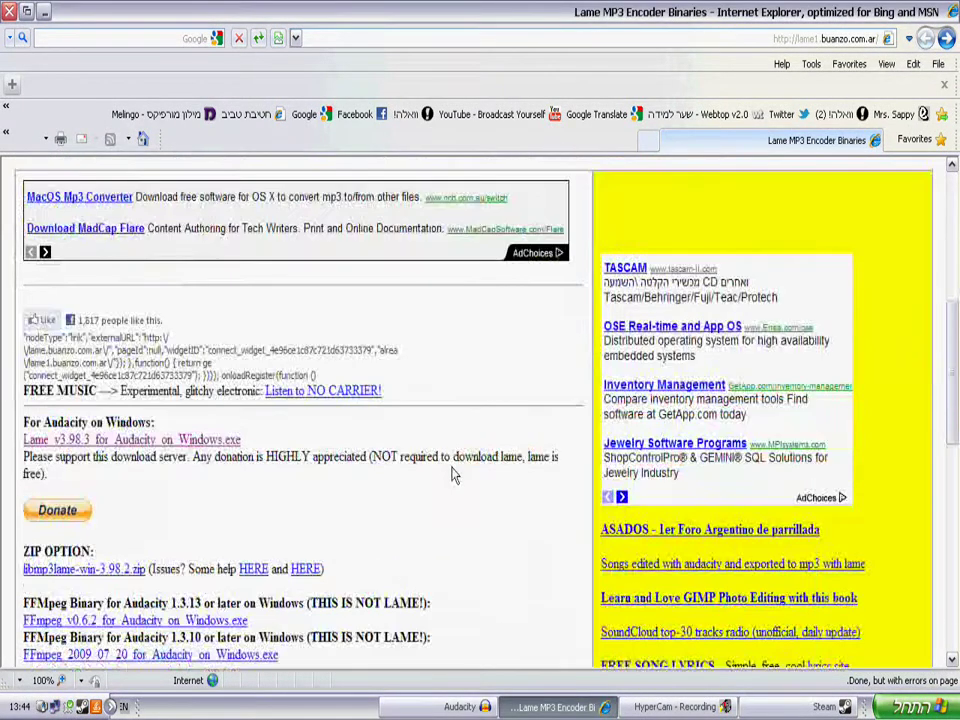
pyautogui.scroll(-3, 452, 470)
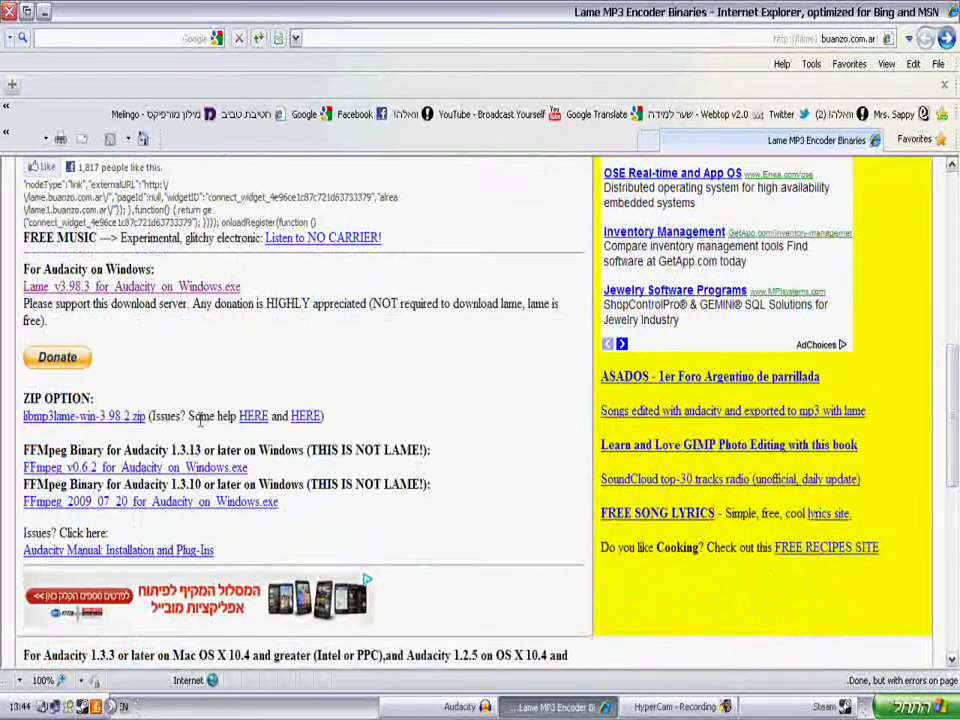
# Save libmp3lame-win-3.98.2.zip to the Desktop, then close the finished download window.
pyautogui.click(94, 420)
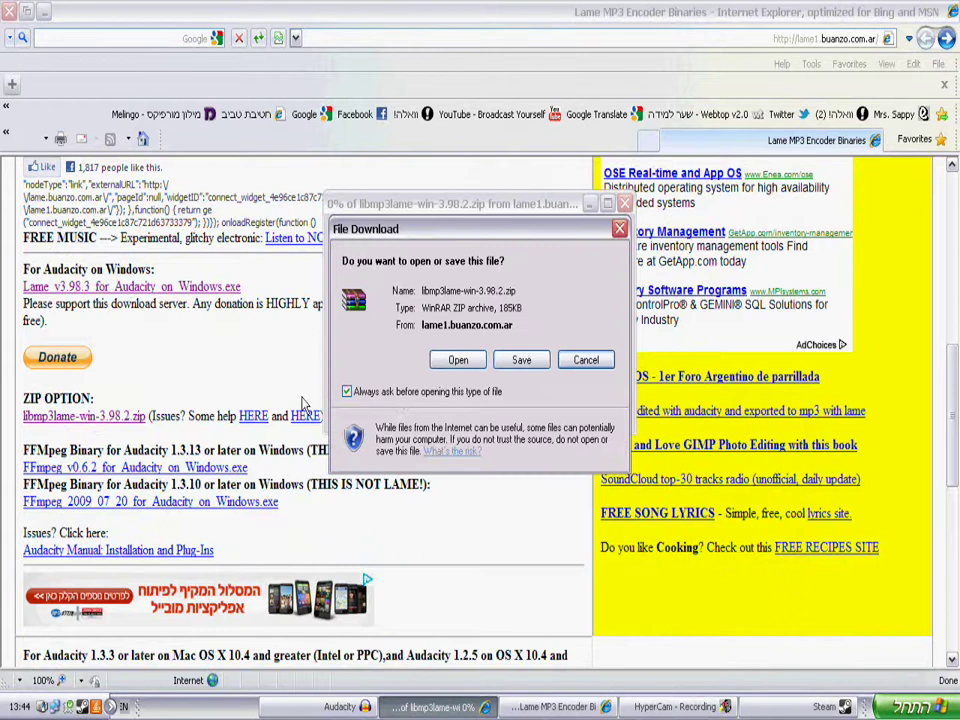
pyautogui.click(507, 369)
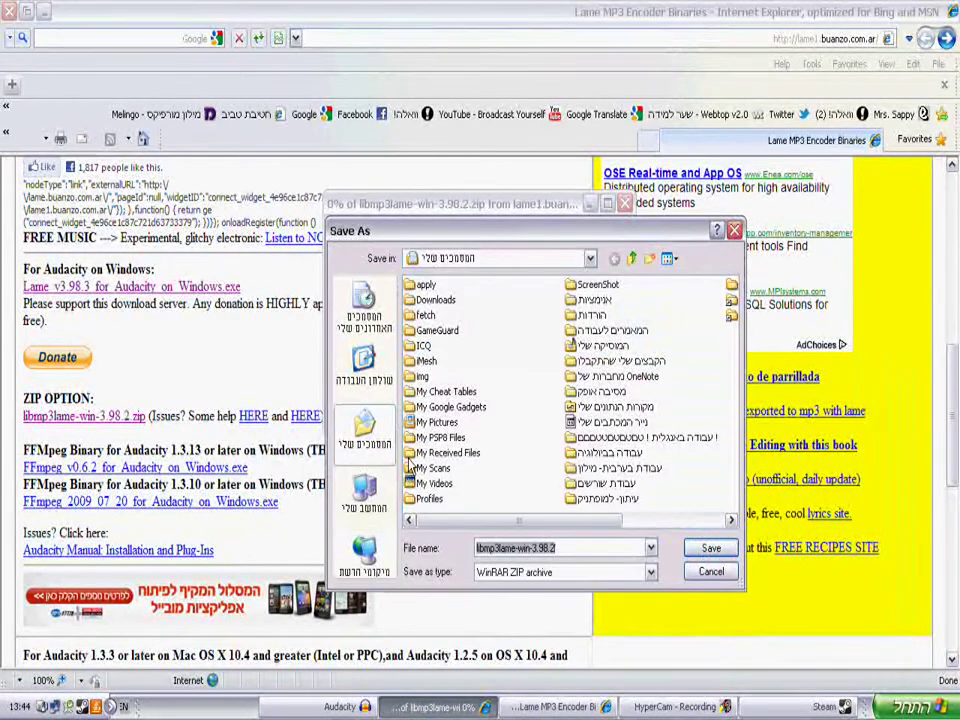
pyautogui.click(364, 365)
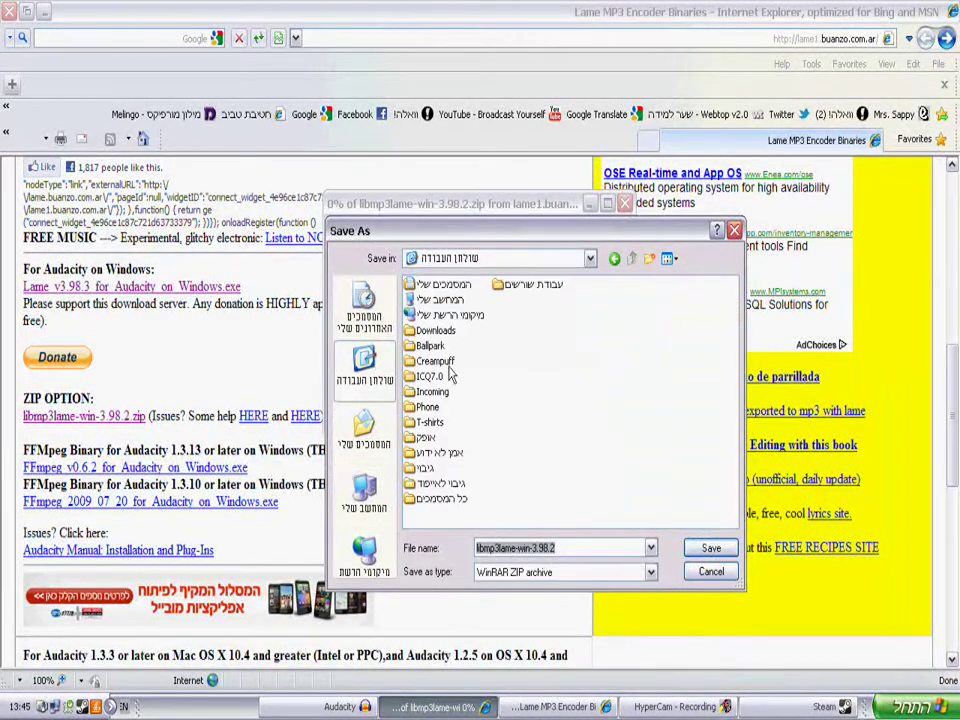
pyautogui.click(704, 549)
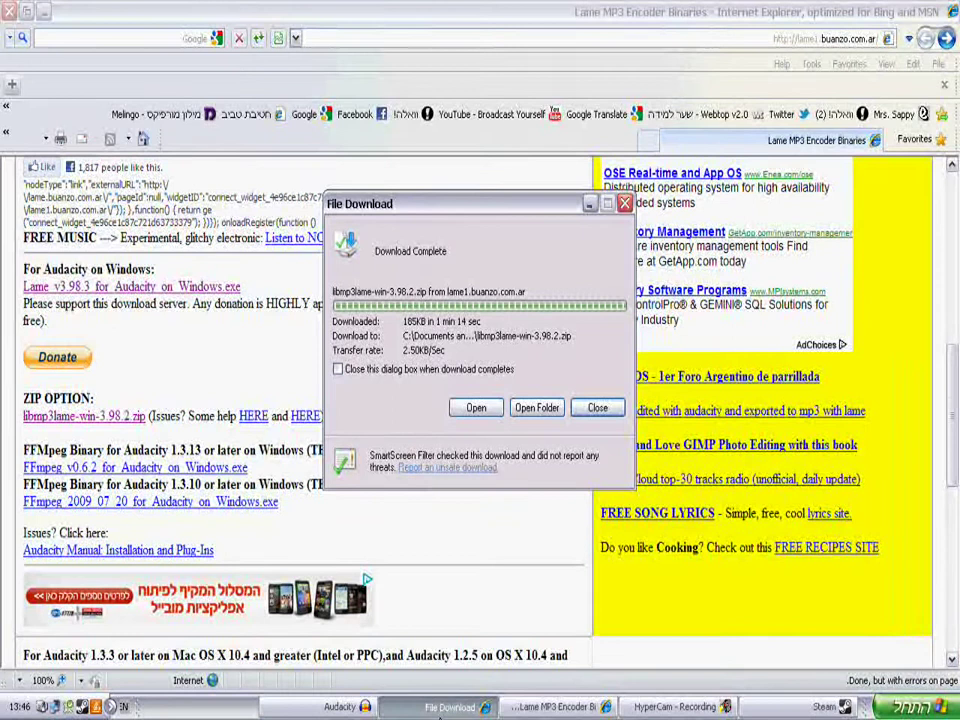
pyautogui.click(626, 205)
# Minimize the browser and open libmp3lame-win-3.98.2.zip from its desktop icon's context menu.
pyautogui.click(37, 9)
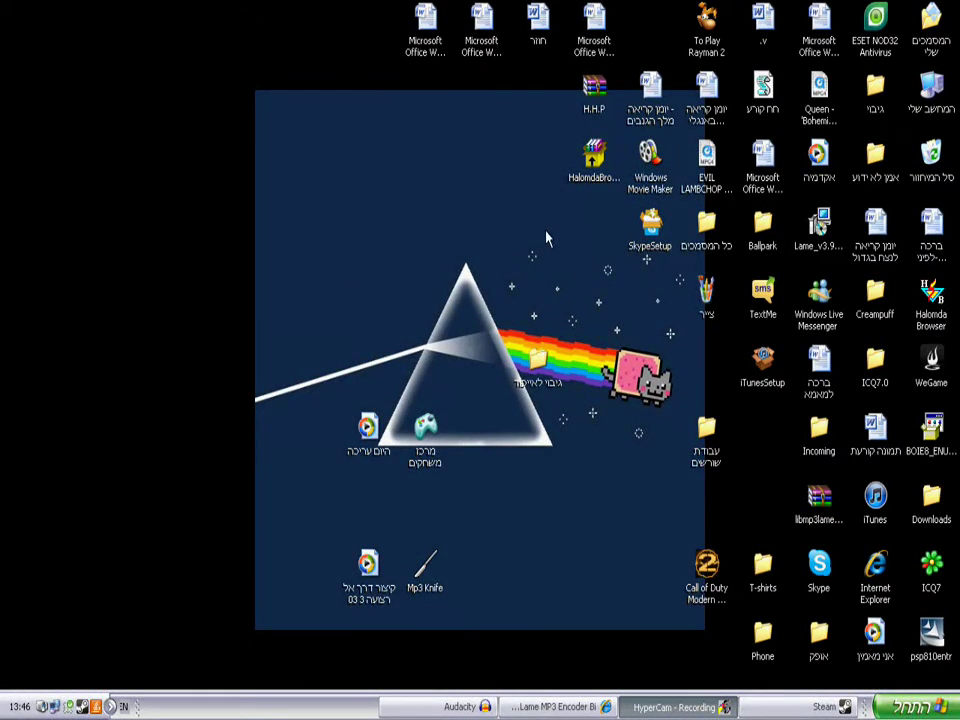
pyautogui.moveTo(501, 253); pyautogui.dragTo(652, 462)
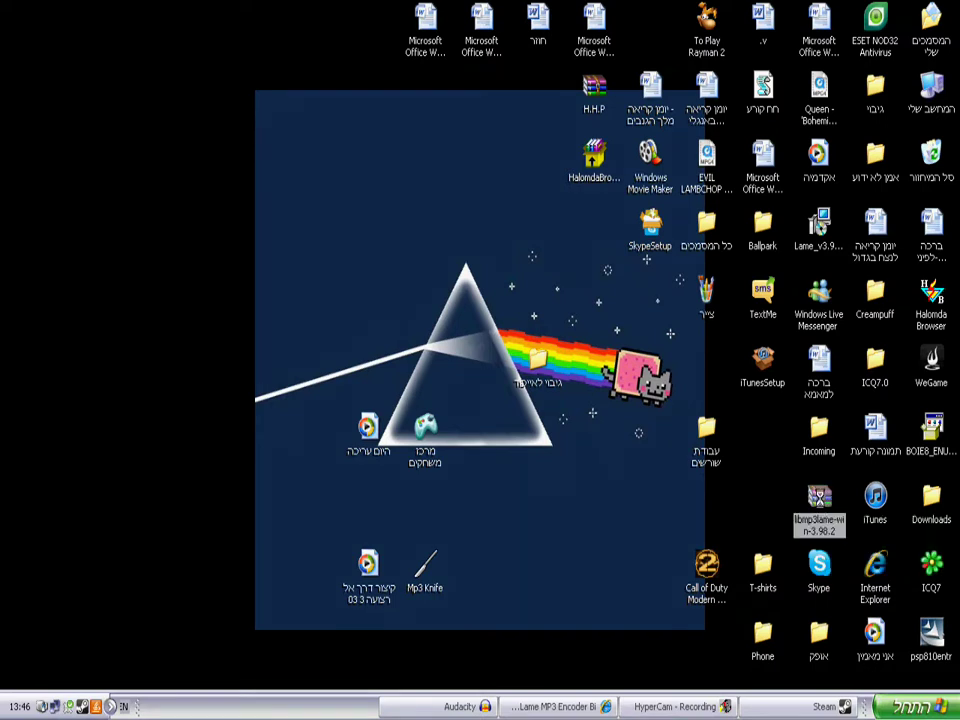
pyautogui.rightClick(822, 508)
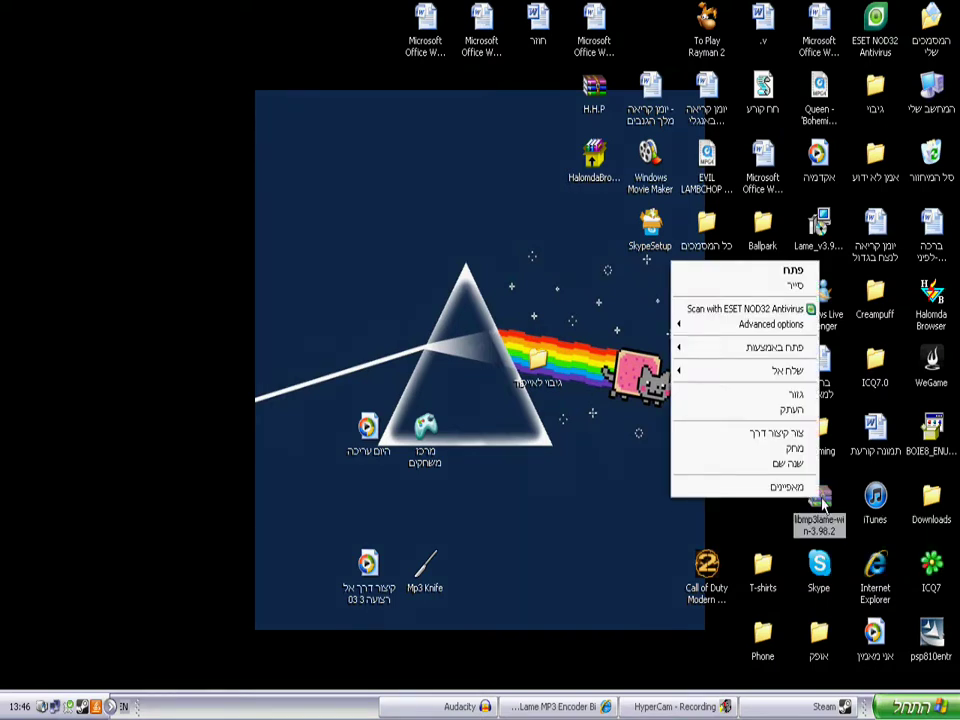
pyautogui.click(729, 546)
pyautogui.rightClick(814, 489)
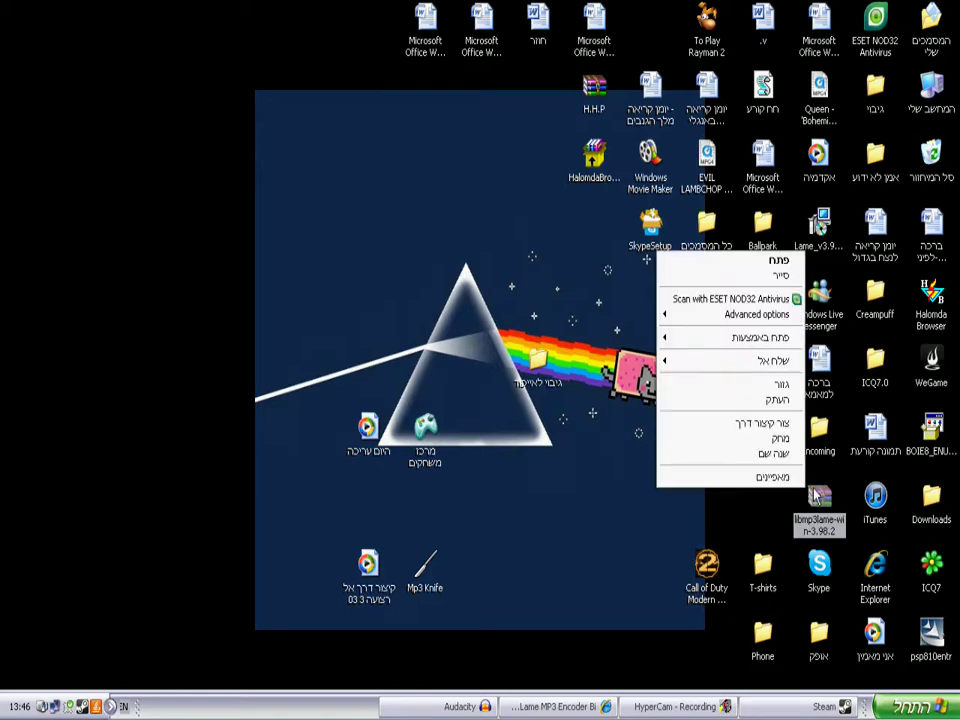
pyautogui.rightClick(814, 489)
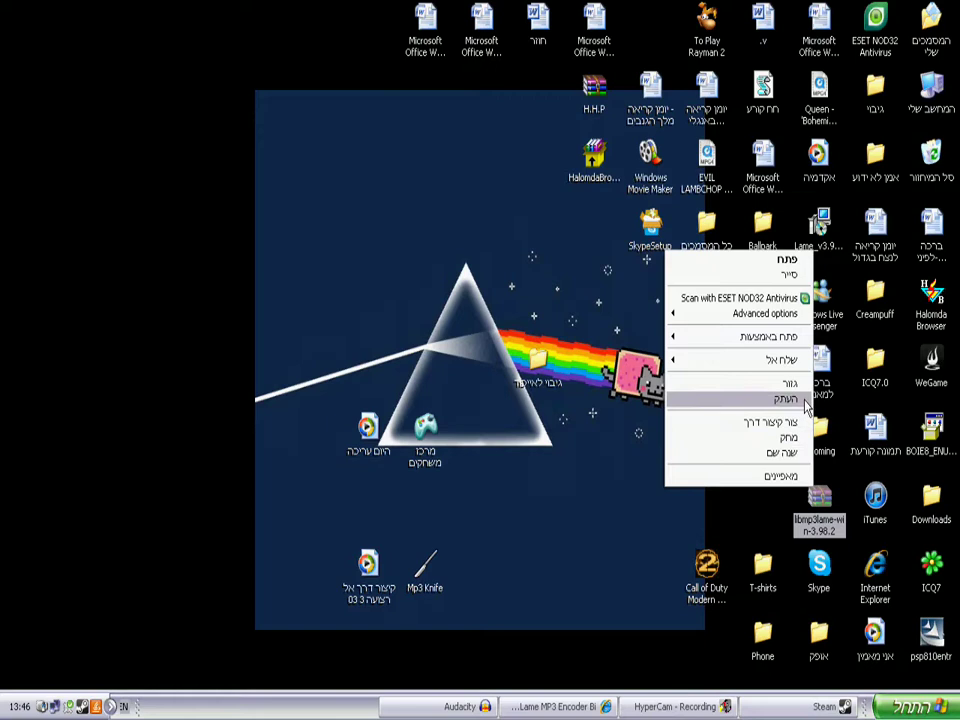
pyautogui.click(820, 500)
pyautogui.rightClick(822, 502)
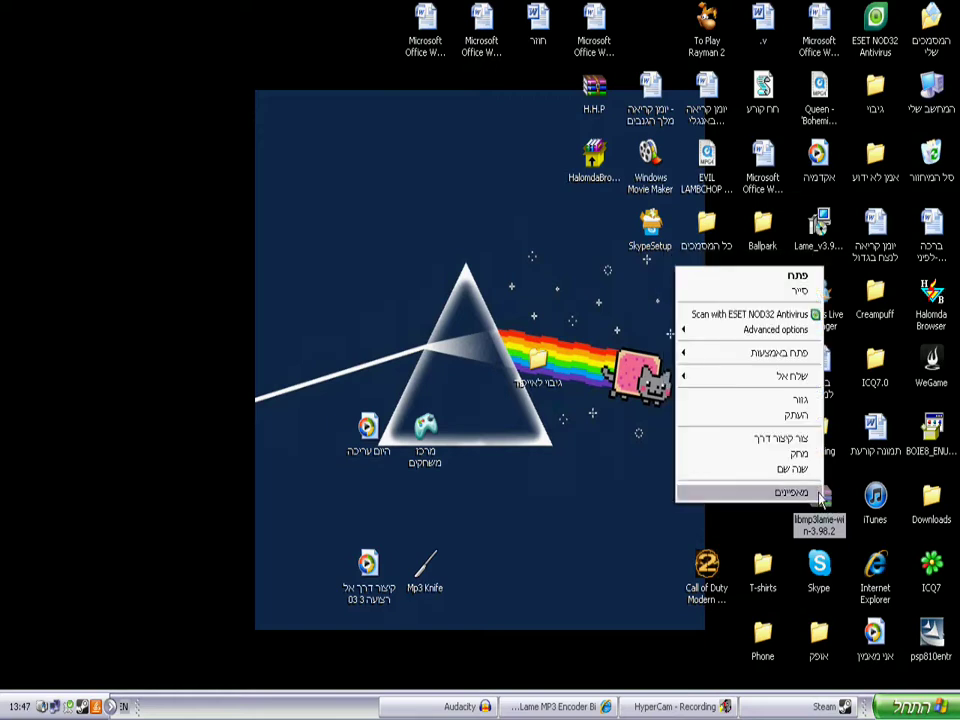
pyautogui.click(797, 278)
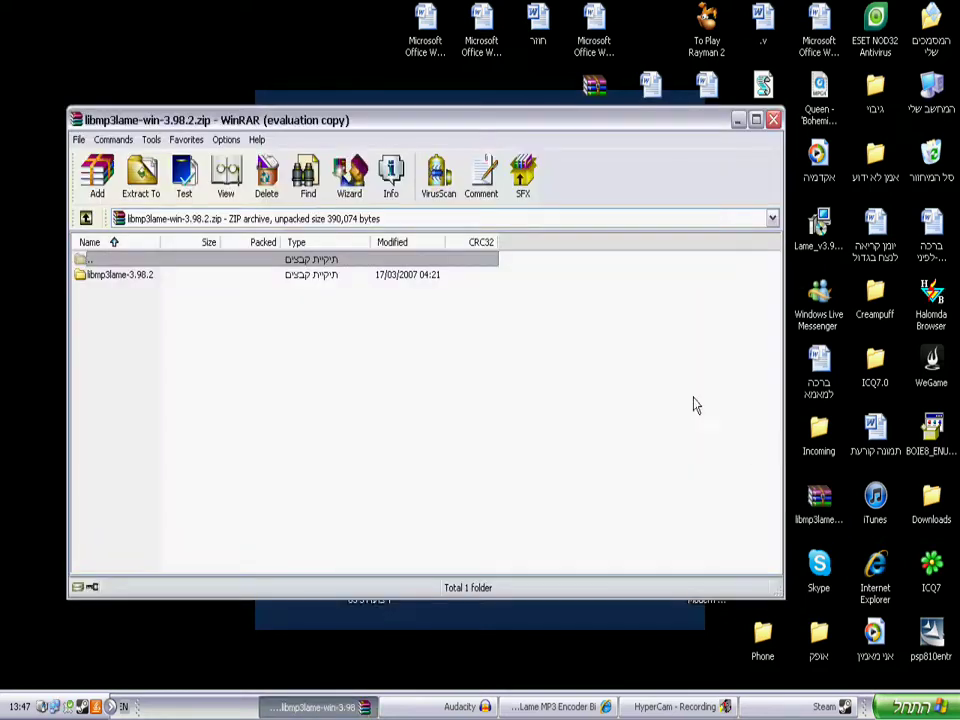
# Open the libmp3lame-3.98.2 folder in the archive and find lame_enc.dll, sorting the list by name.
pyautogui.click(310, 278)
pyautogui.doubleClick(311, 276)
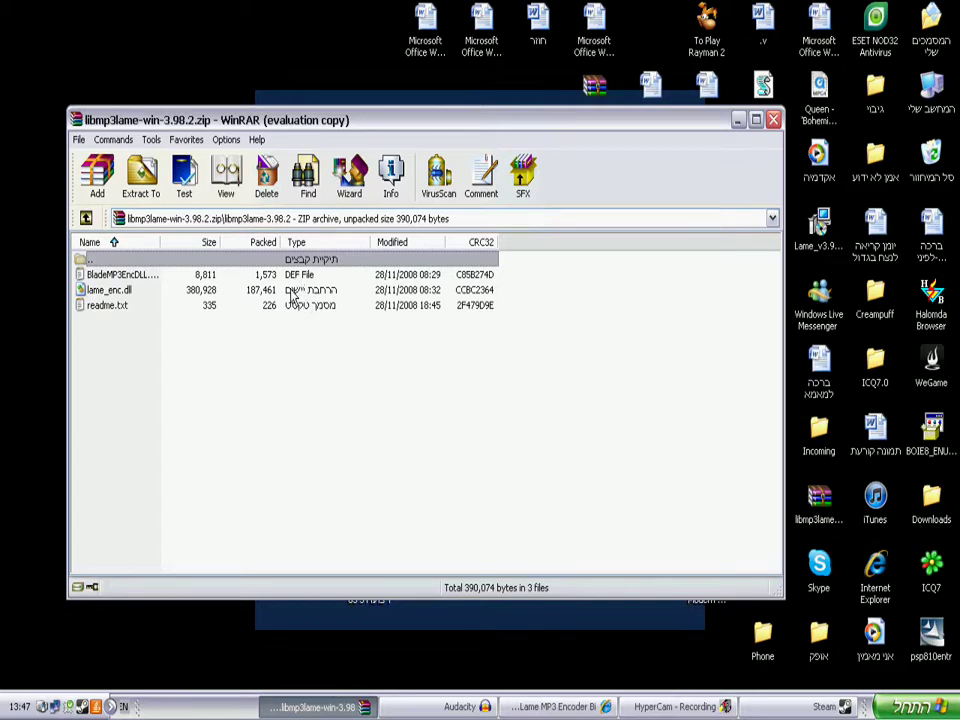
pyautogui.click(293, 290)
pyautogui.rightClick(293, 295)
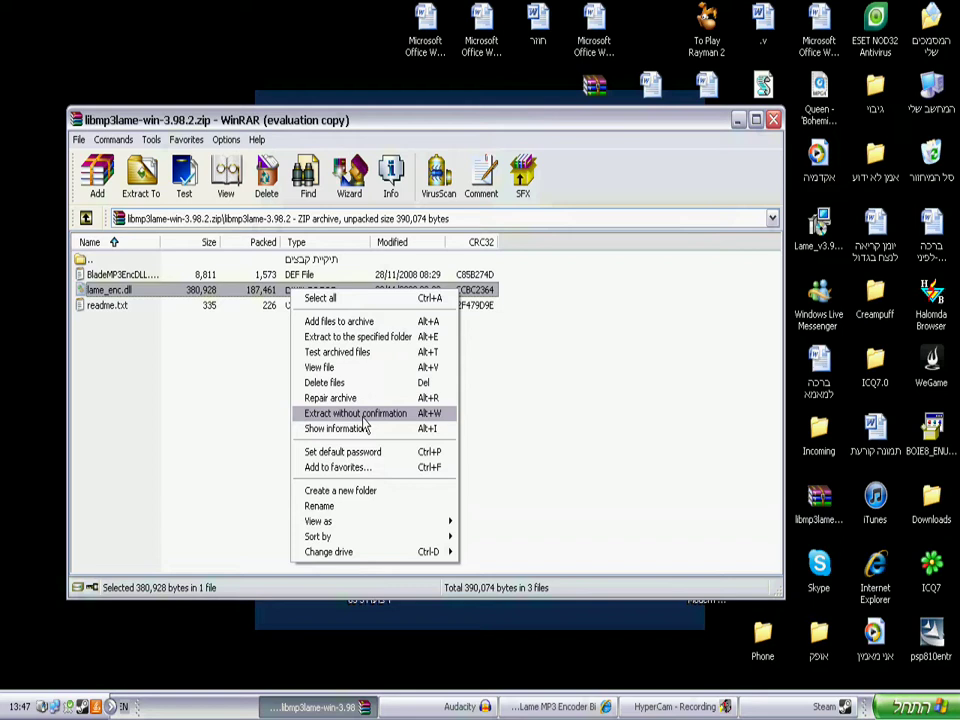
pyautogui.click(491, 360)
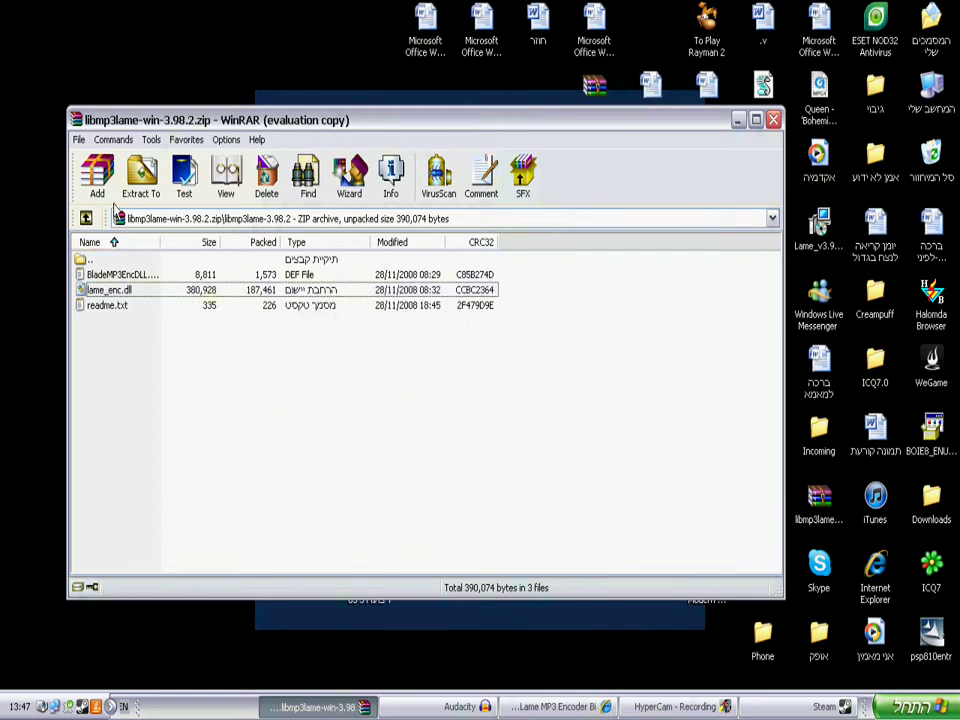
pyautogui.click(111, 242)
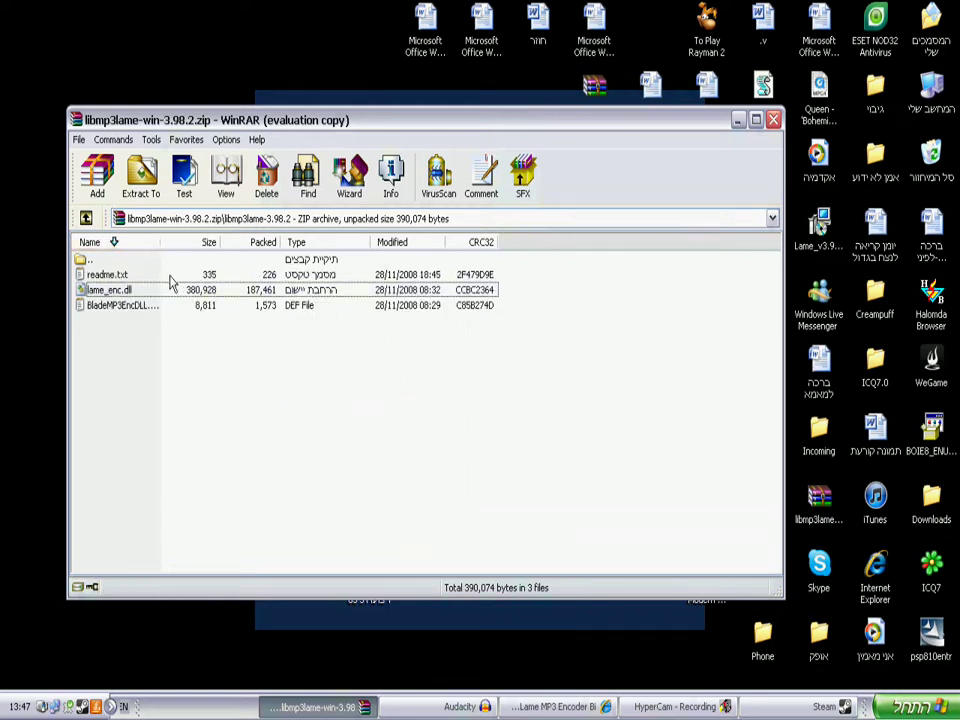
# Extract lame_enc.dll to the desktop without confirmation, then close WinRAR.
pyautogui.rightClick(257, 289)
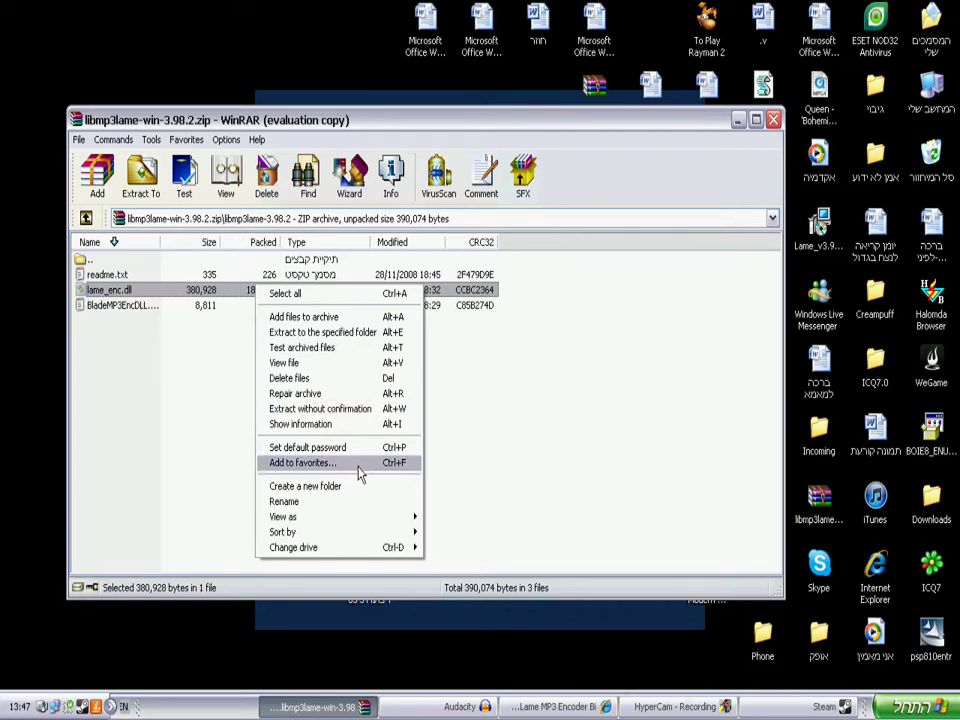
pyautogui.click(376, 417)
pyautogui.click(739, 120)
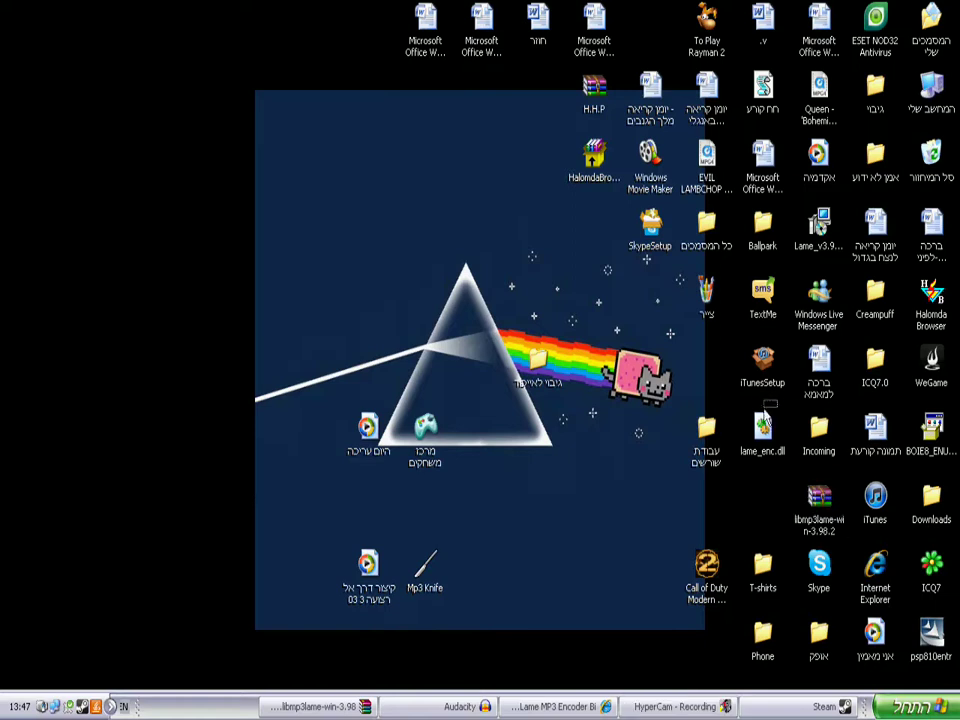
pyautogui.click(330, 706)
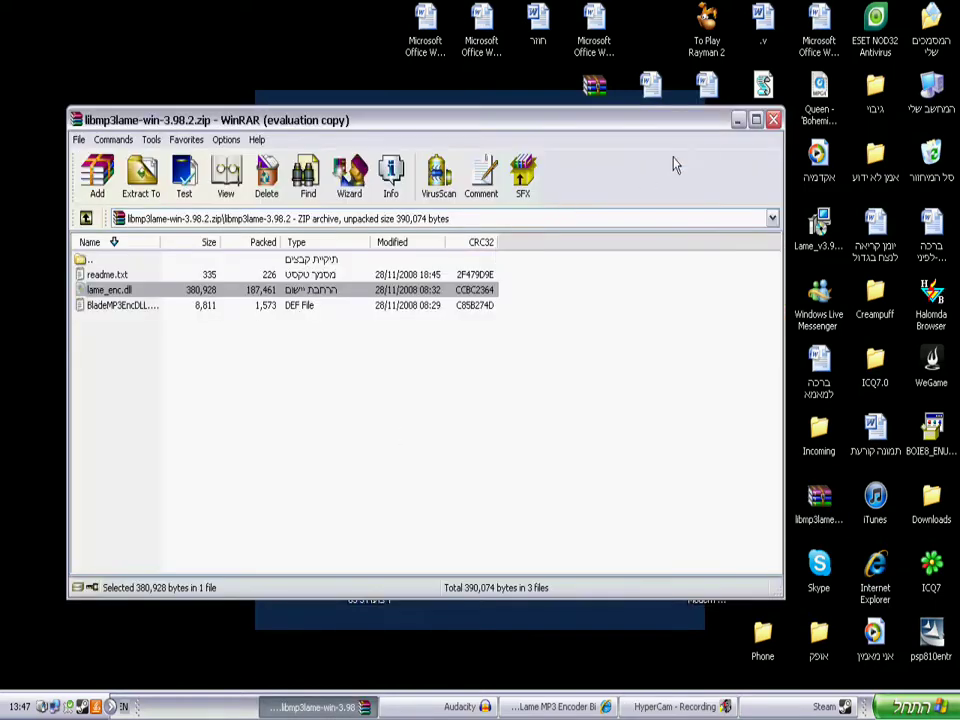
pyautogui.click(773, 120)
pyautogui.click(762, 432)
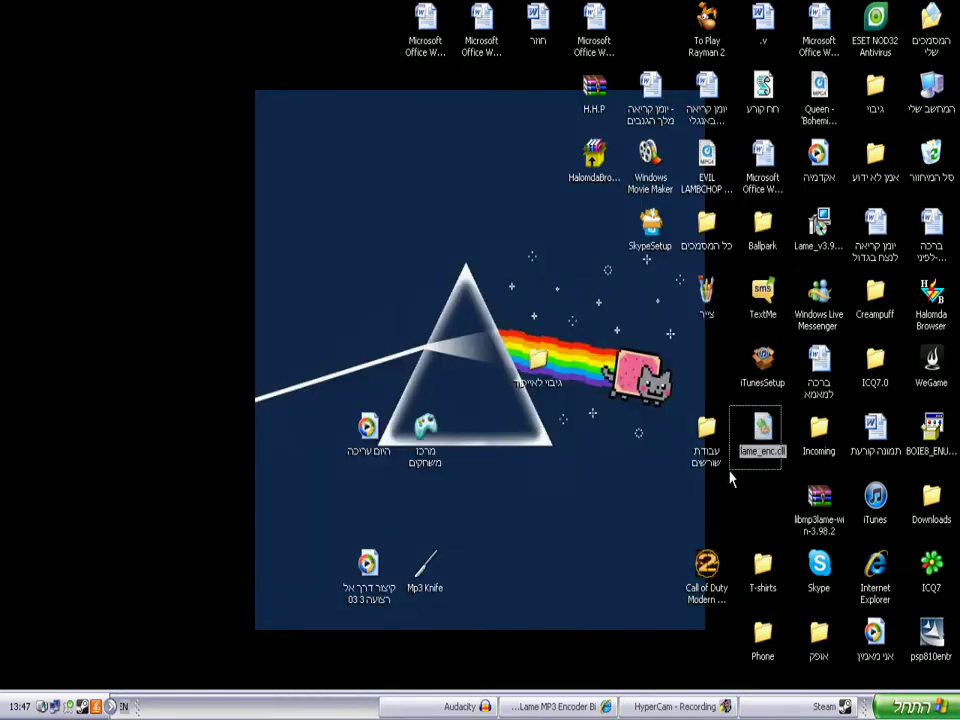
# Export the Audacity recording as an MP3 named 'test'.
pyautogui.click(462, 706)
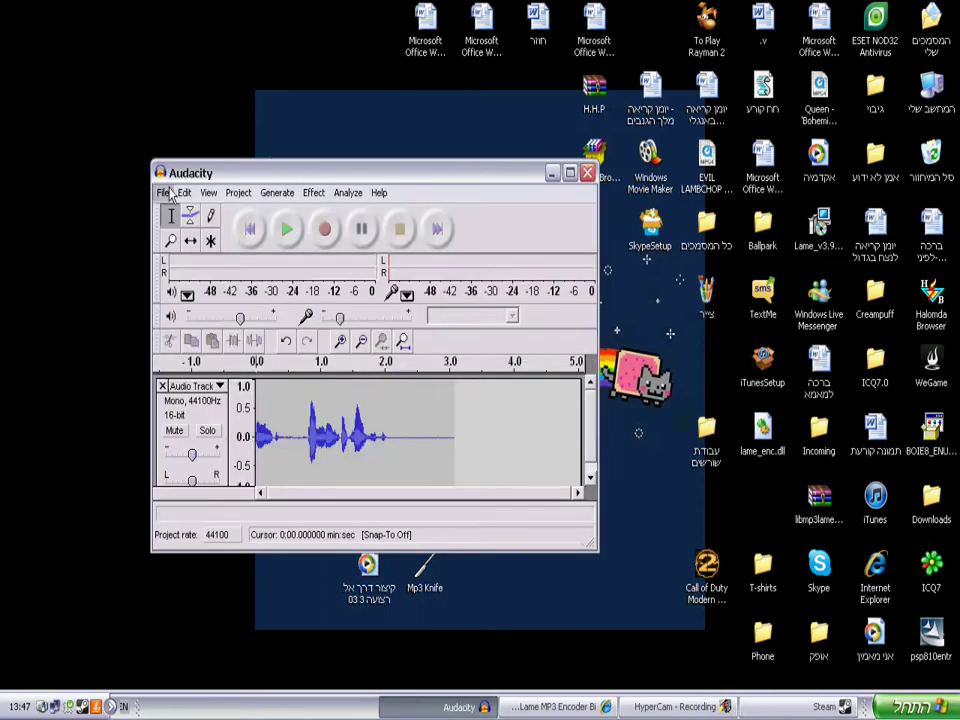
pyautogui.click(495, 451)
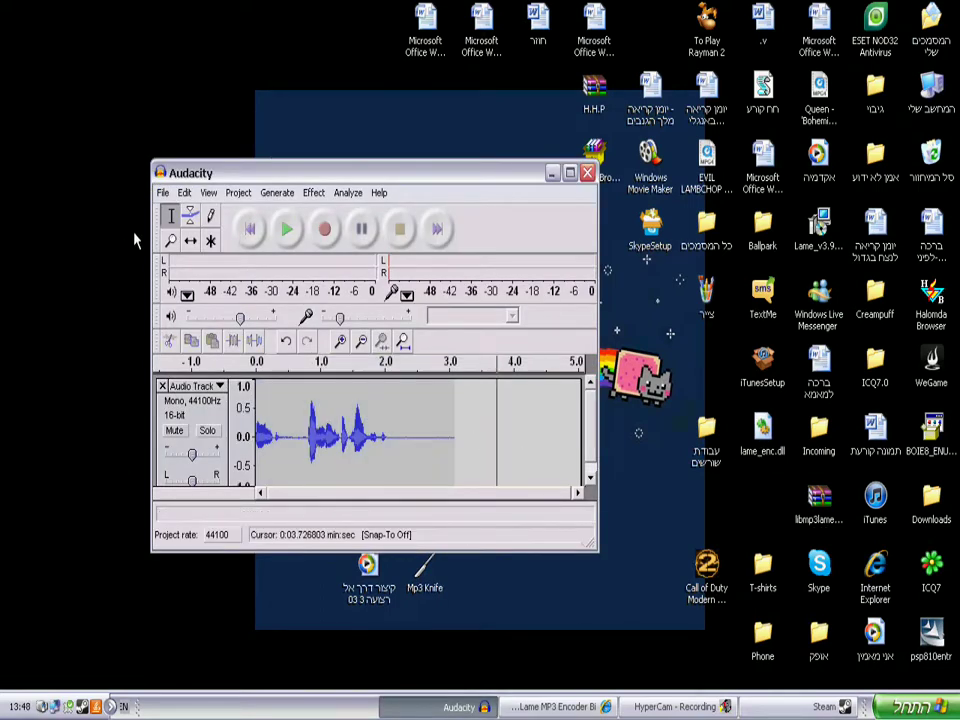
pyautogui.click(162, 192)
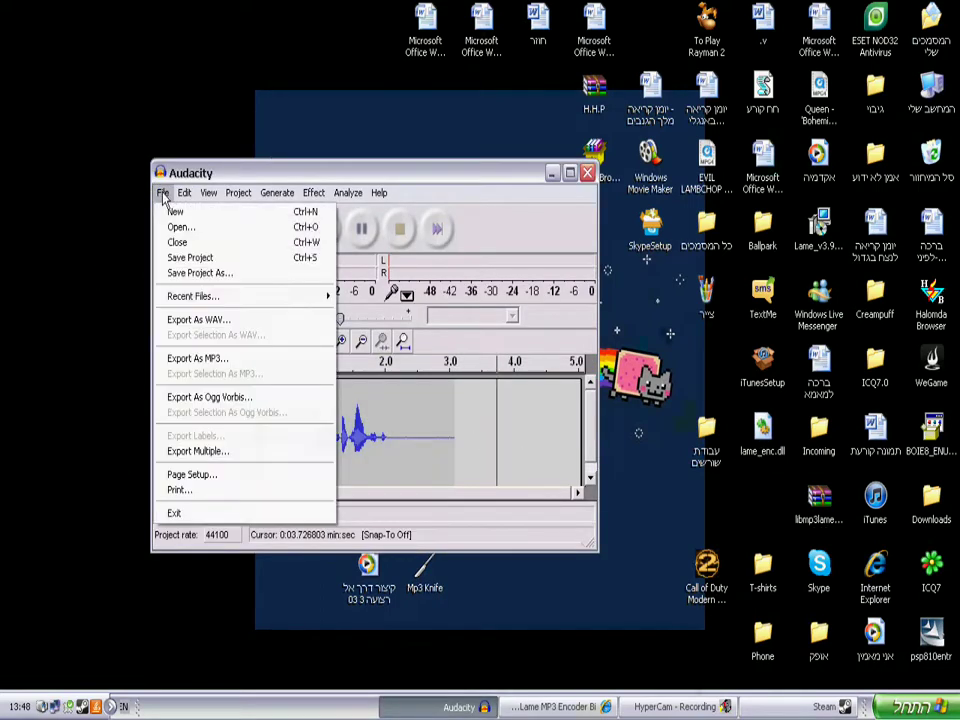
pyautogui.click(172, 358)
pyautogui.write('test')
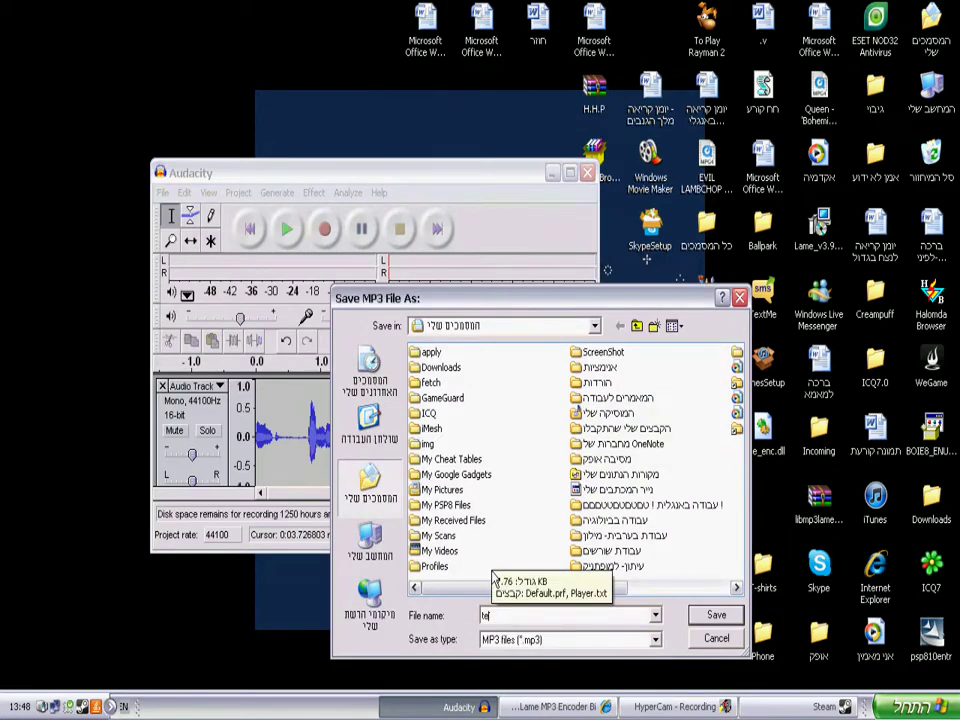
pyautogui.click(716, 614)
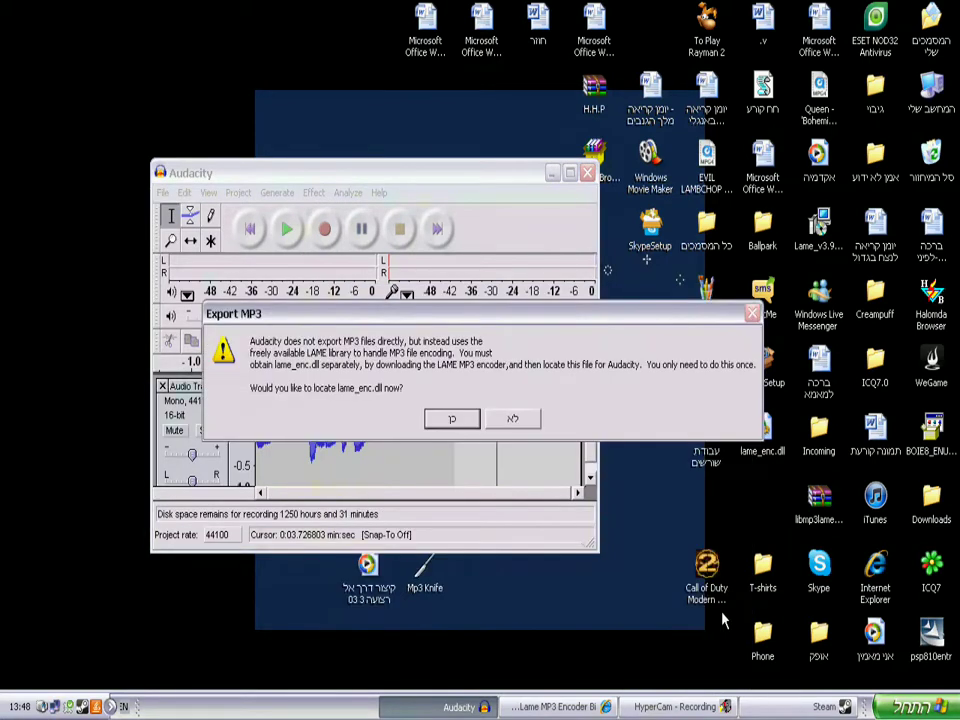
# Point Audacity to lame_enc.dll on the Desktop and accept the ID3 tags to finish.
pyautogui.click(455, 420)
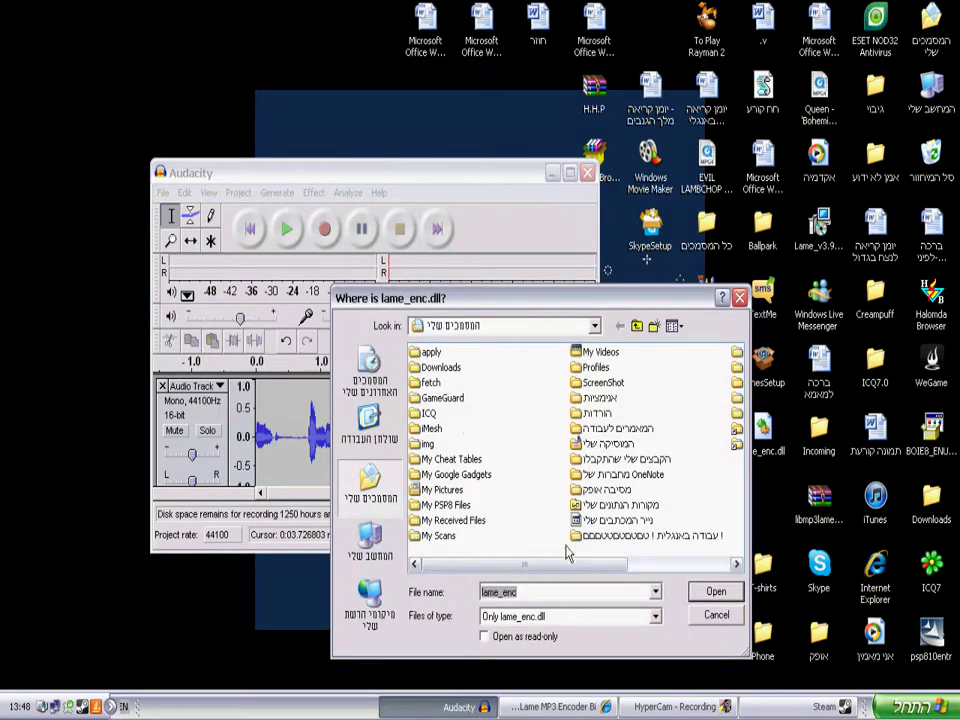
pyautogui.click(369, 422)
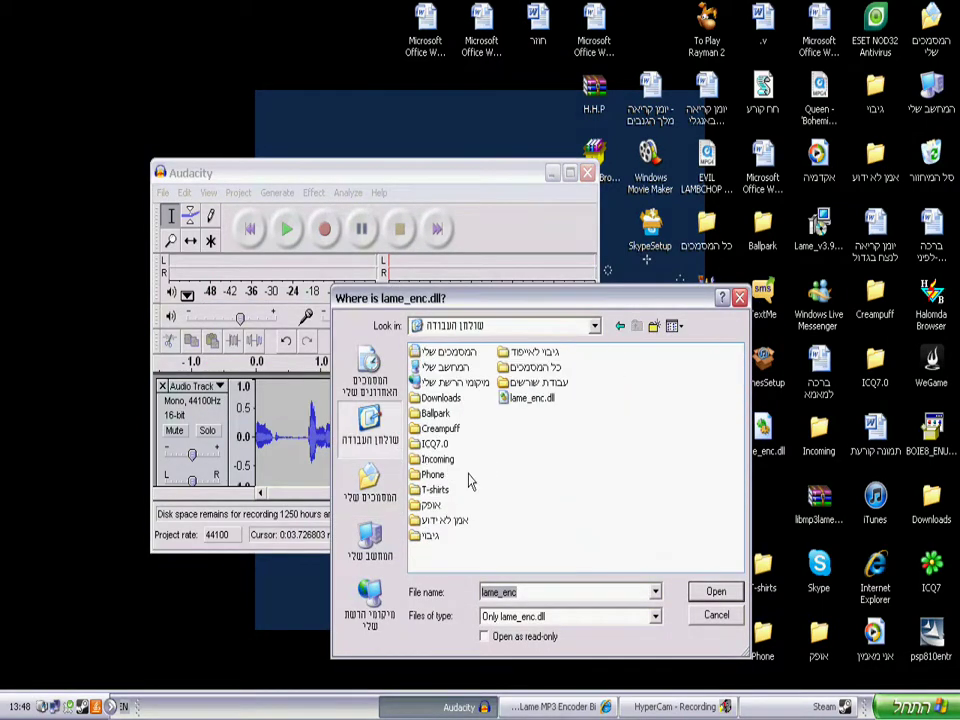
pyautogui.click(530, 399)
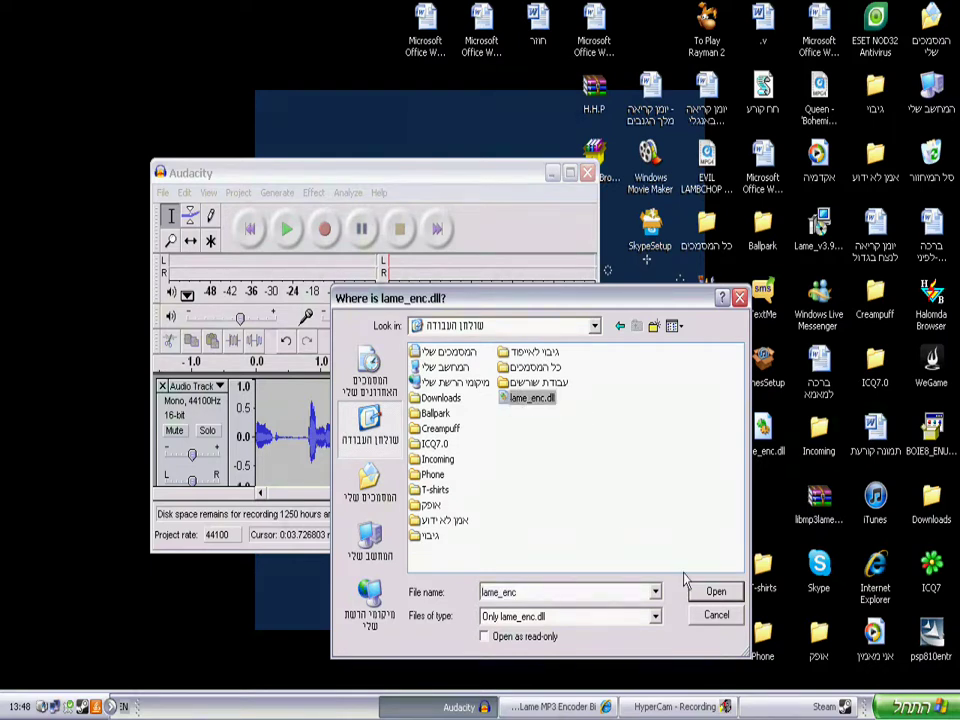
pyautogui.click(710, 591)
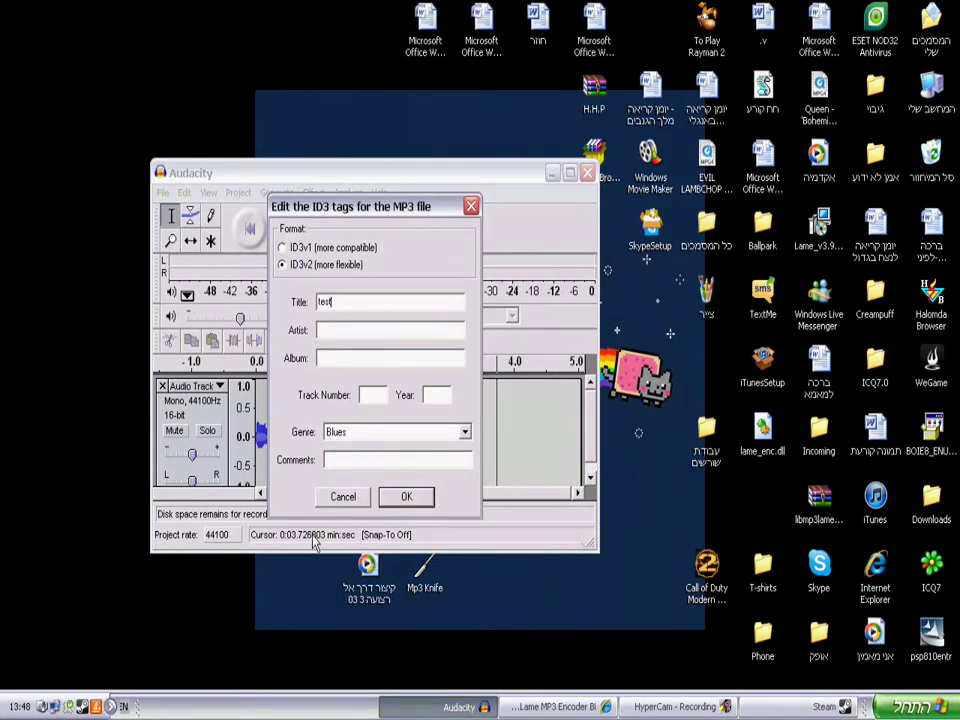
pyautogui.click(404, 496)
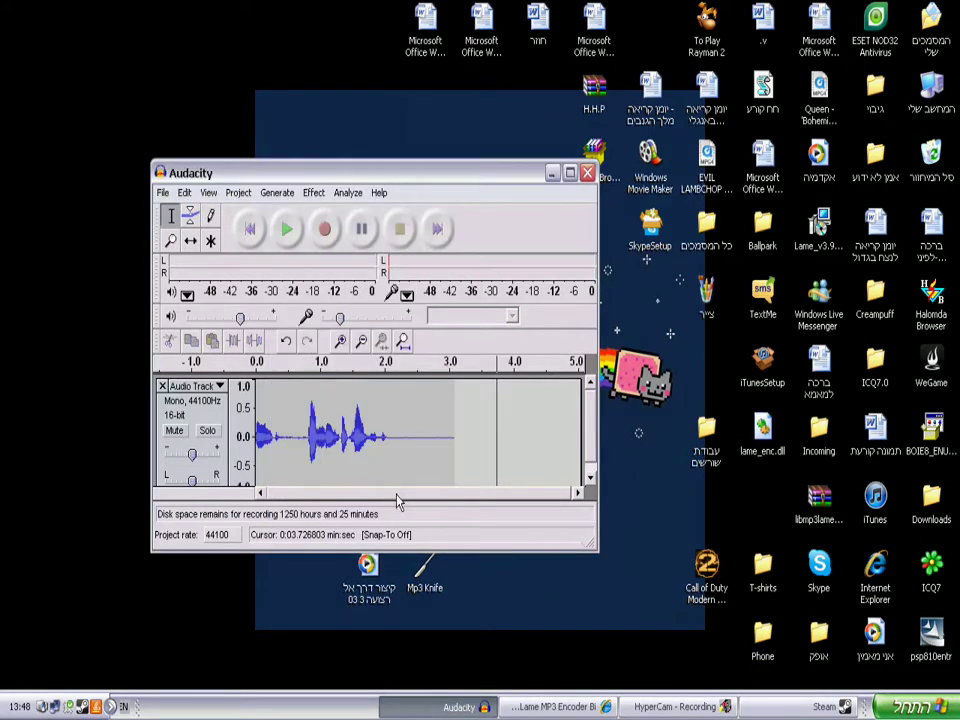
# Minimize Audacity, open My Documents from the Start menu and scroll through its files.
pyautogui.click(570, 173)
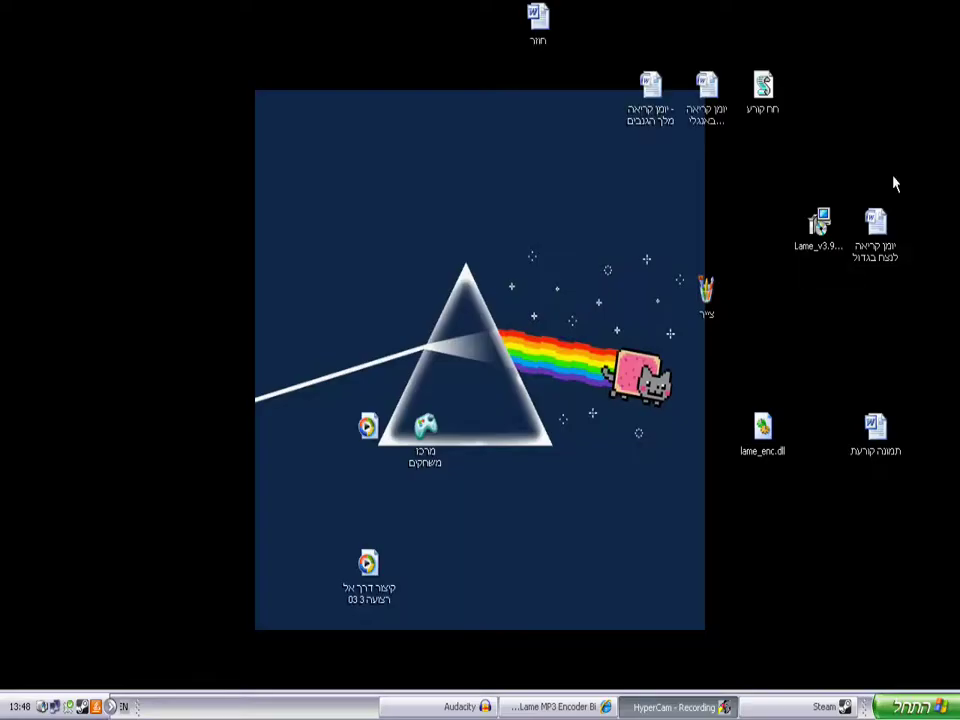
pyautogui.click(915, 706)
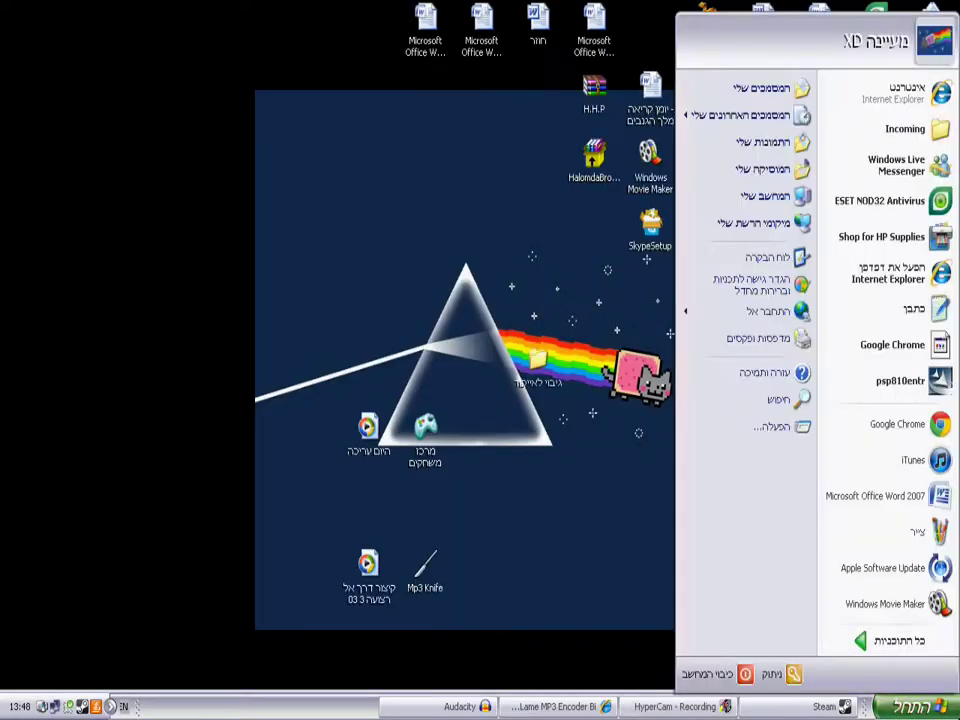
pyautogui.click(782, 88)
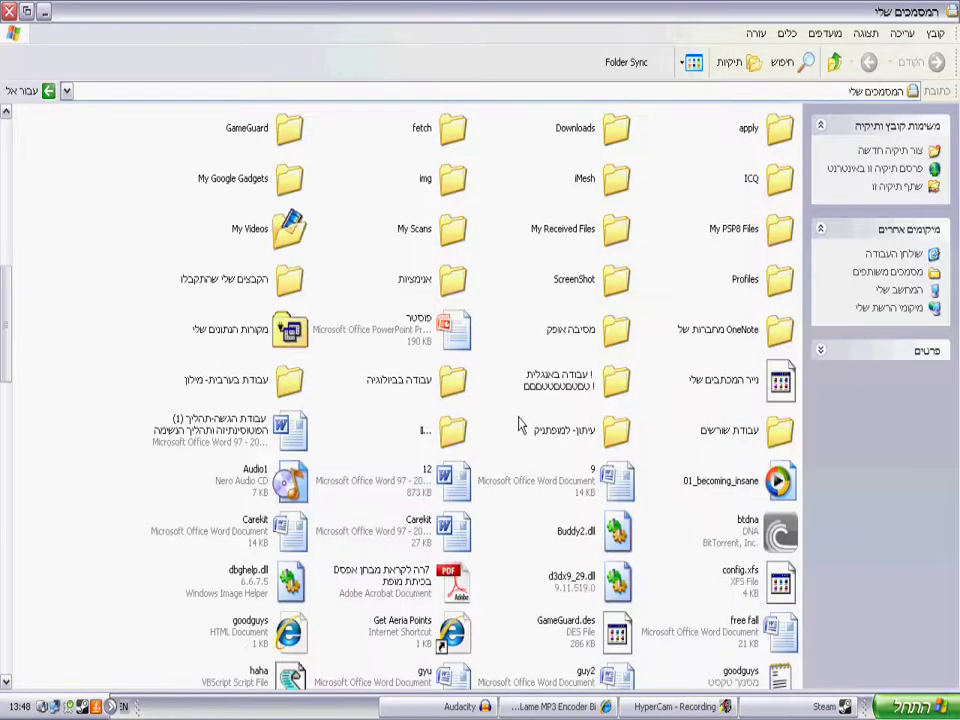
pyautogui.scroll(-15, 518, 426)
pyautogui.scroll(-1, 3, 597)
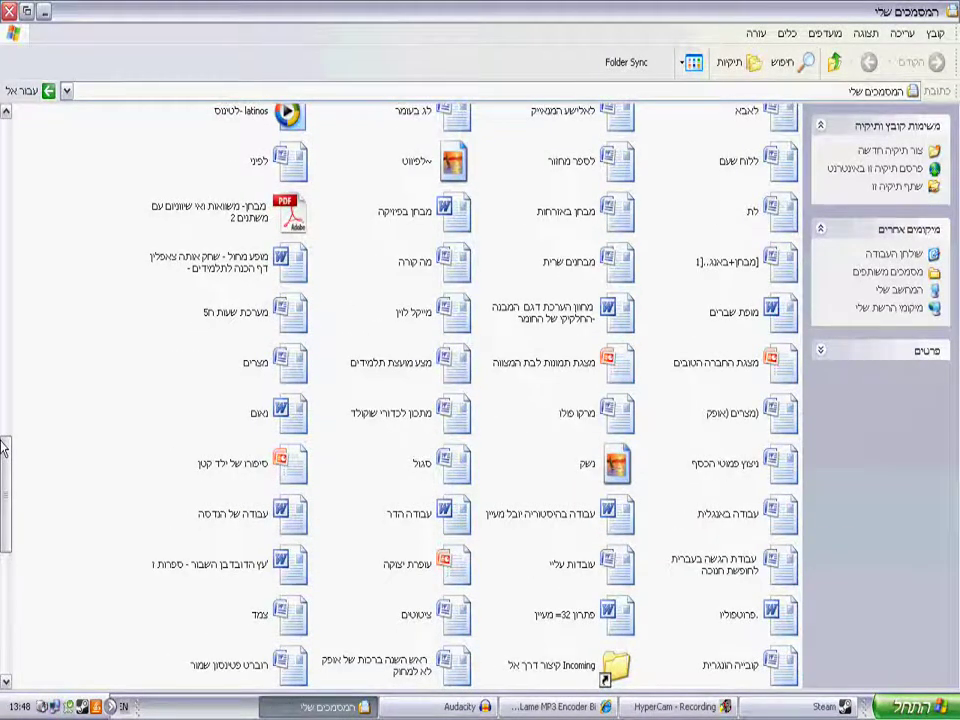